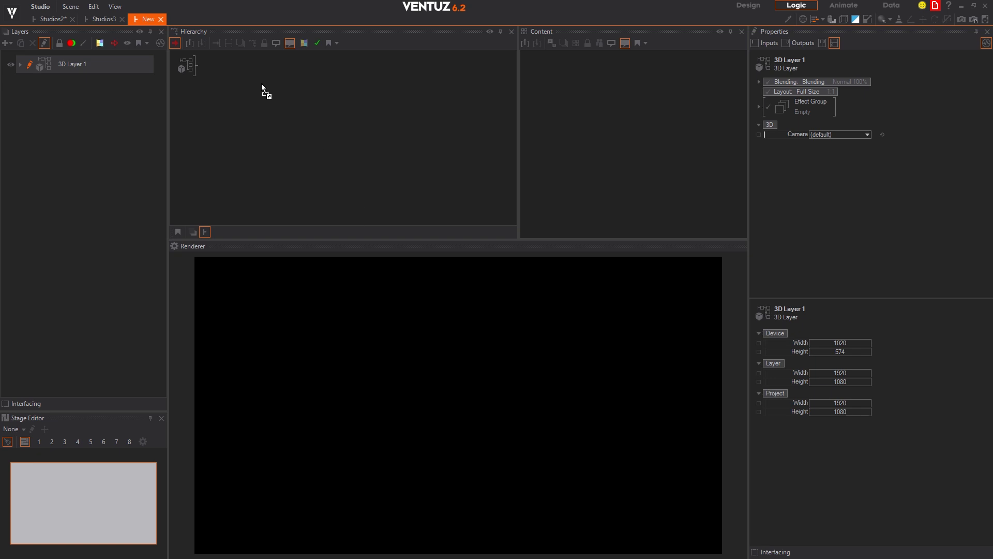
- Import the Cesium_Man glTF, setting Scene 0 ScalingFactor to 8.6 and Position Y to -6.5
drag(212, 68, 214, 71)
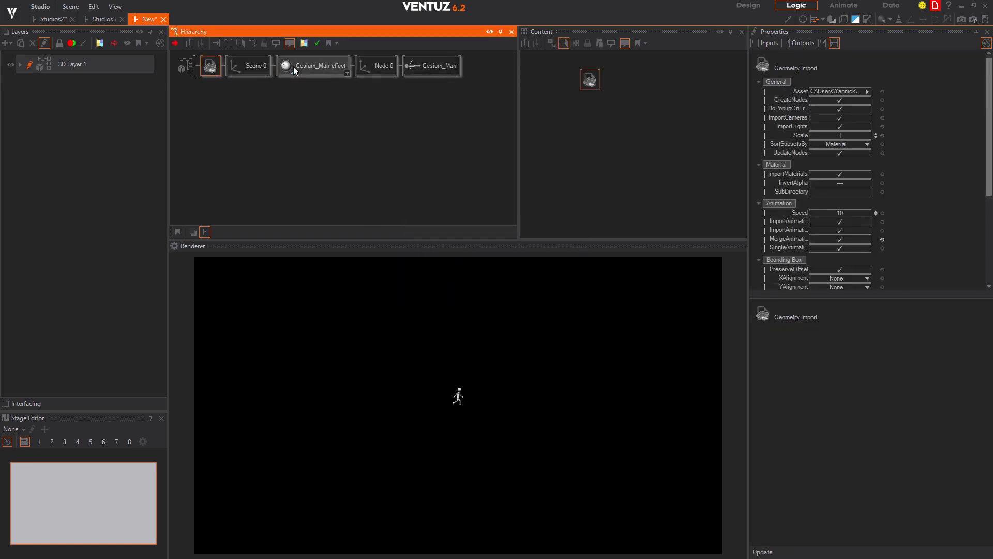
click(256, 66)
mouse_move(828, 230)
mouse_down()
mouse_move(858, 231)
mouse_move(842, 157)
mouse_up()
drag(841, 100, 455, 52)
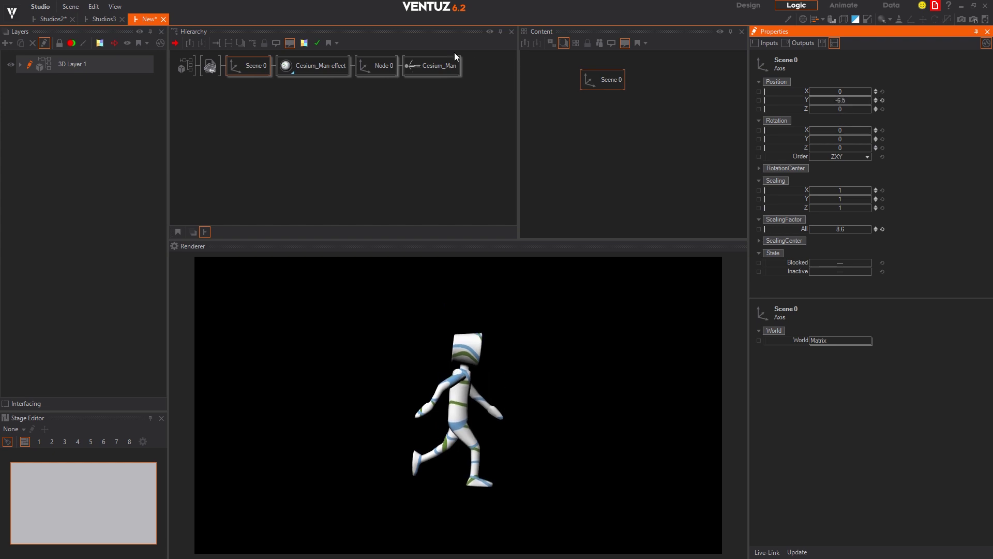
- Inspect the Cesium_Man-effect material's texture stage, the geometry renderer and the Armature rig
click(310, 67)
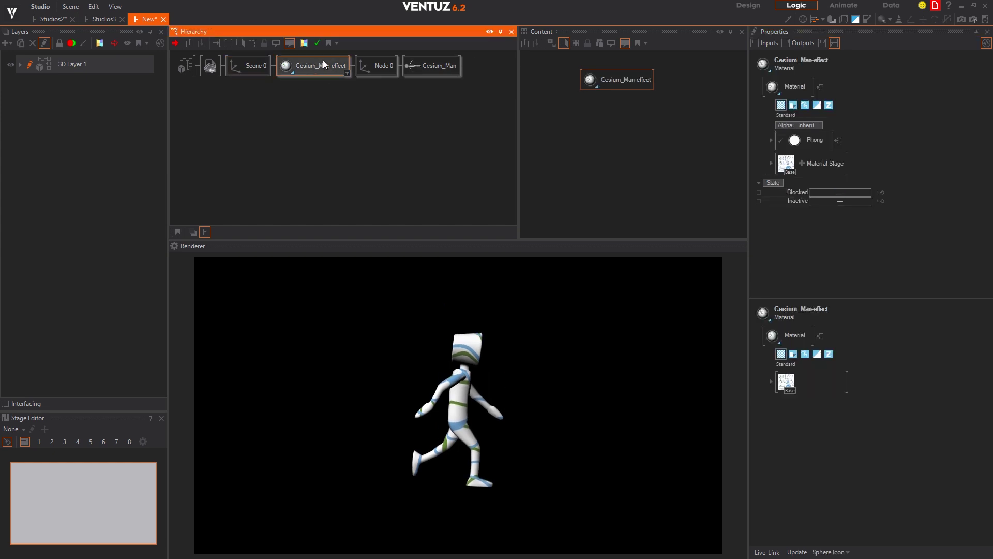
click(768, 164)
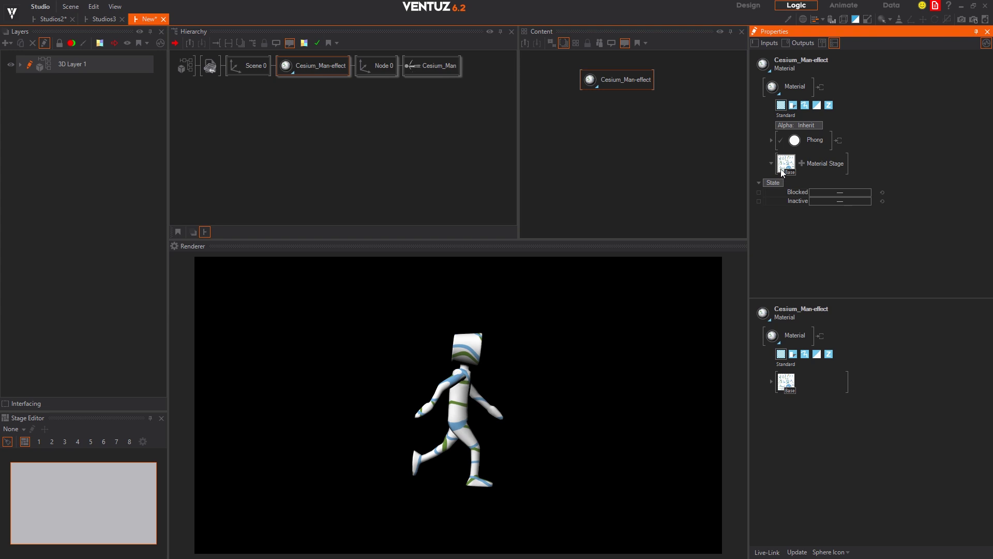
click(790, 178)
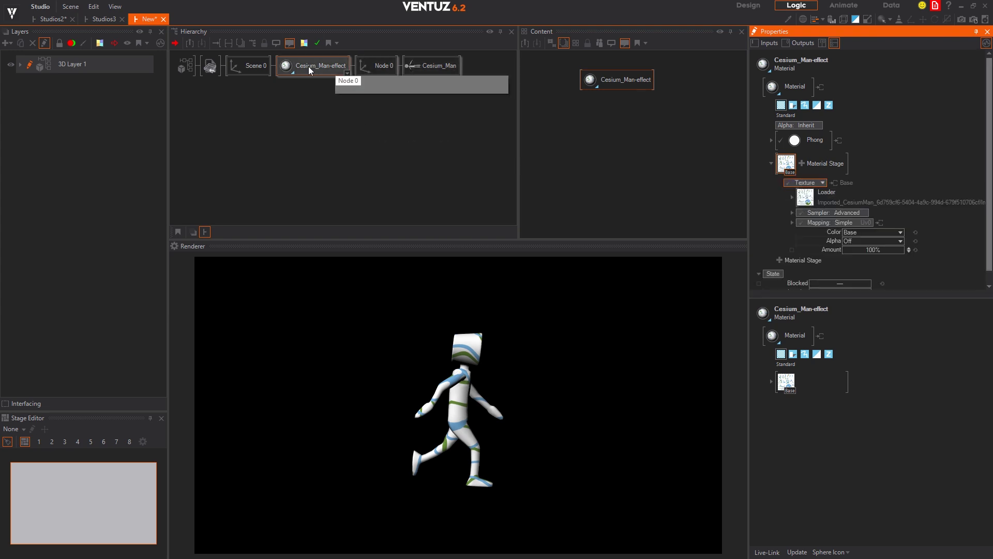
click(441, 70)
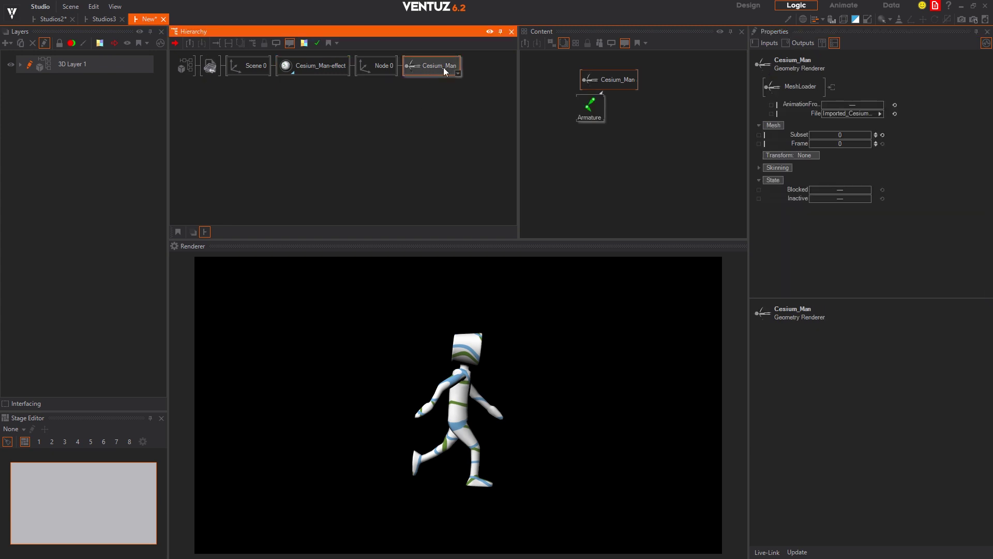
click(588, 109)
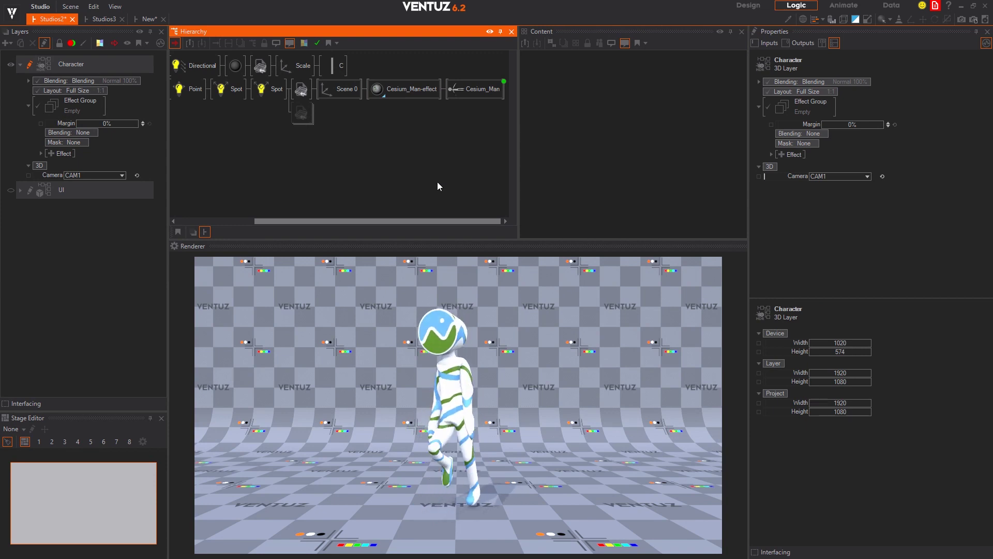
- Adjust the Cesium_Man material's shadow casting and select the Armature animation rig
click(410, 88)
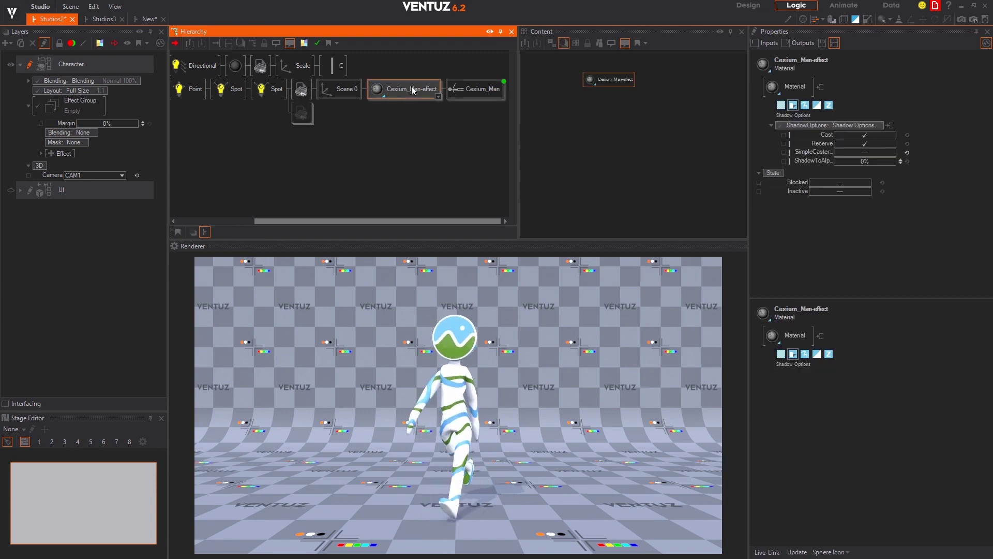
click(858, 152)
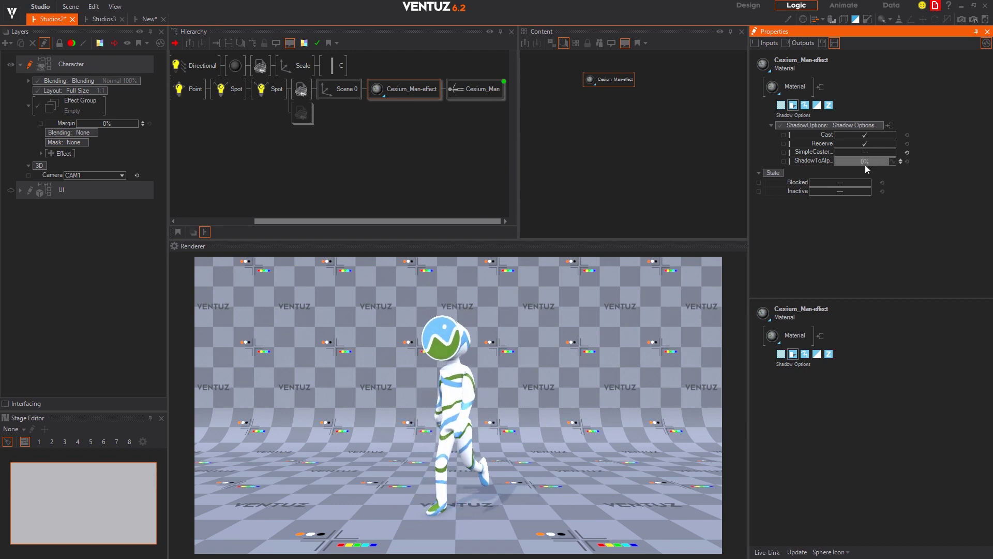
click(623, 208)
click(609, 159)
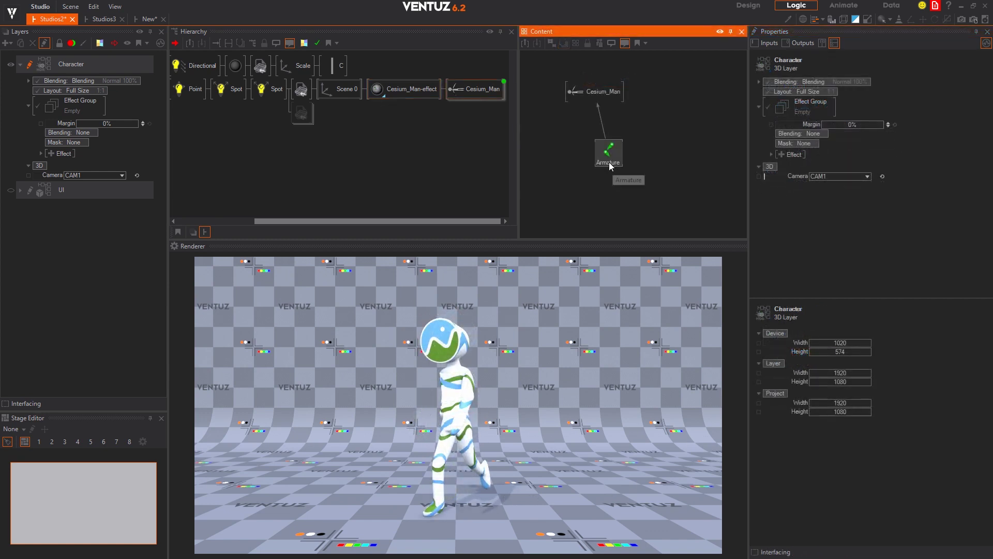
- Scrub the Simple Animation's Progress, then add a second Simple Animation to the mixer
click(773, 149)
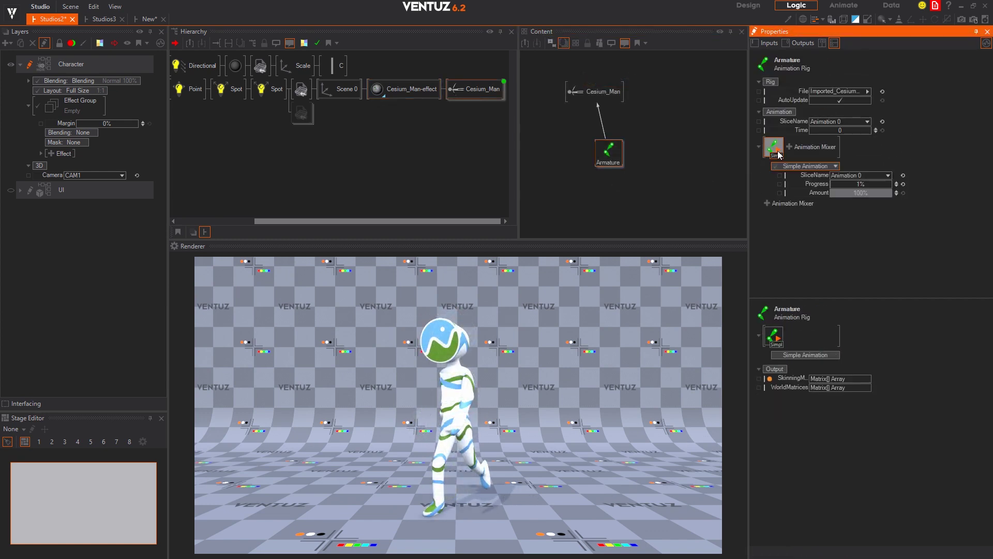
click(882, 175)
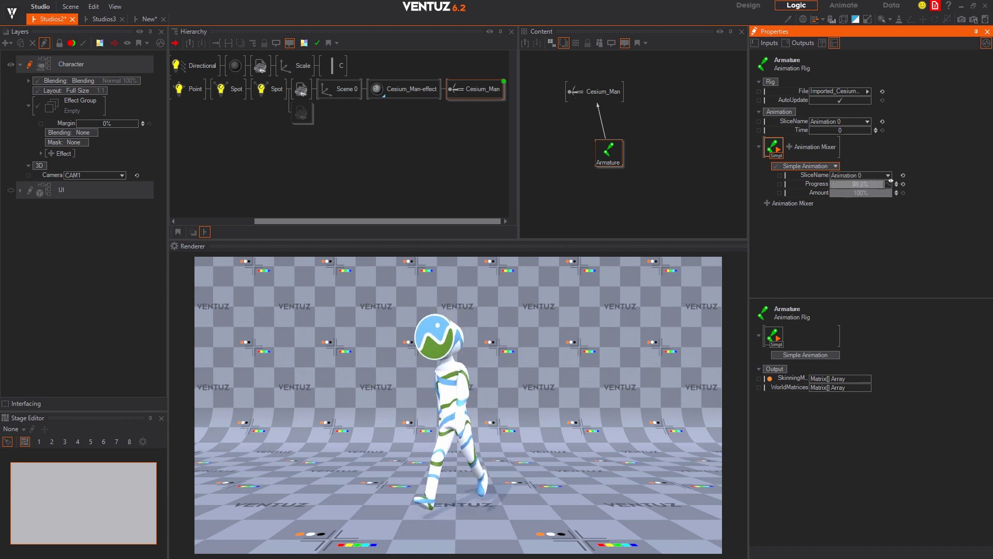
drag(830, 186, 892, 185)
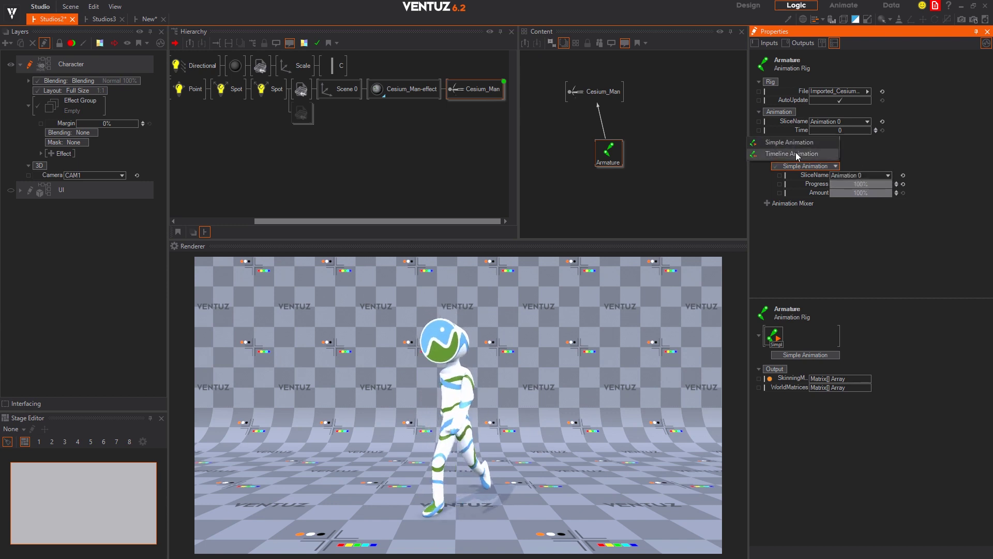
click(796, 154)
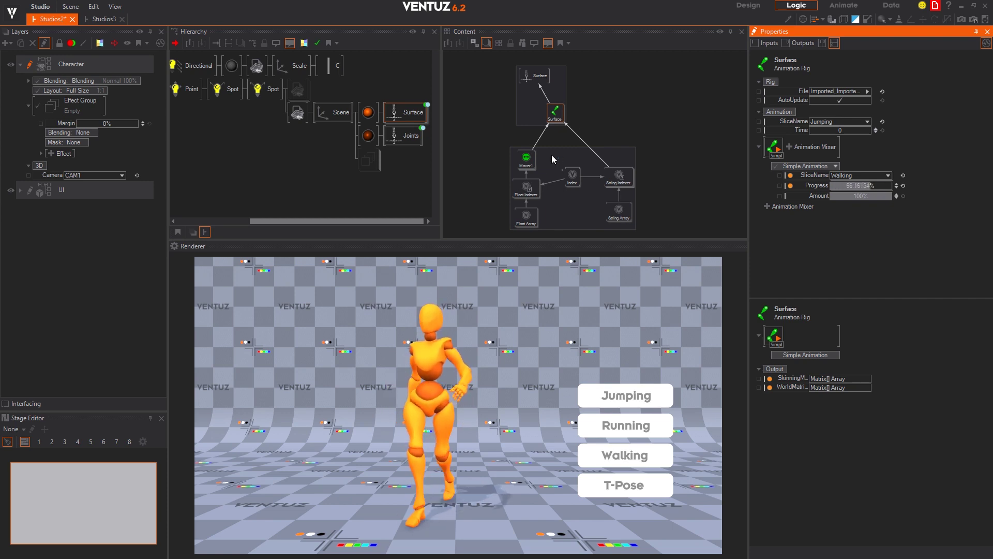
- Inspect the Mover1, String Indexer and Surface nodes driving the animation switch
click(528, 162)
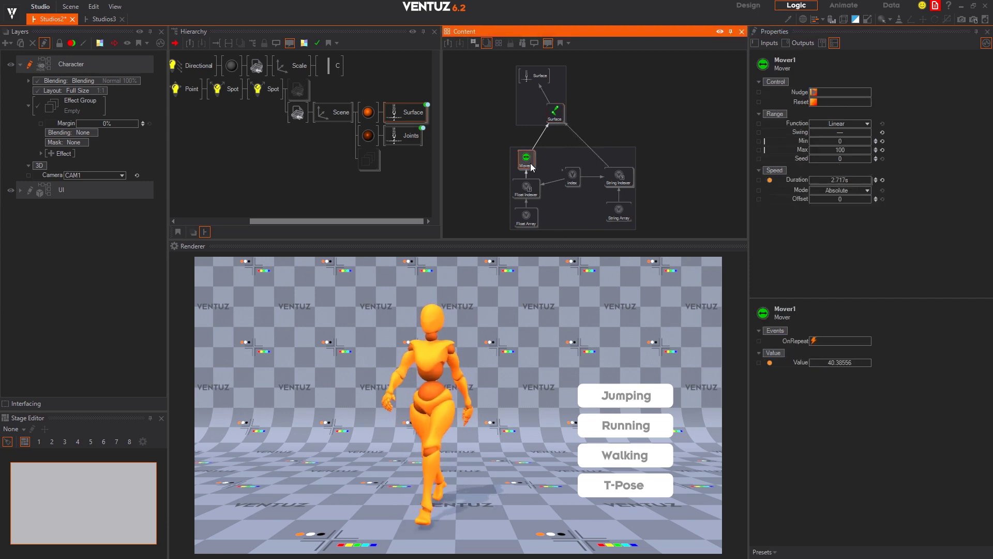
click(619, 177)
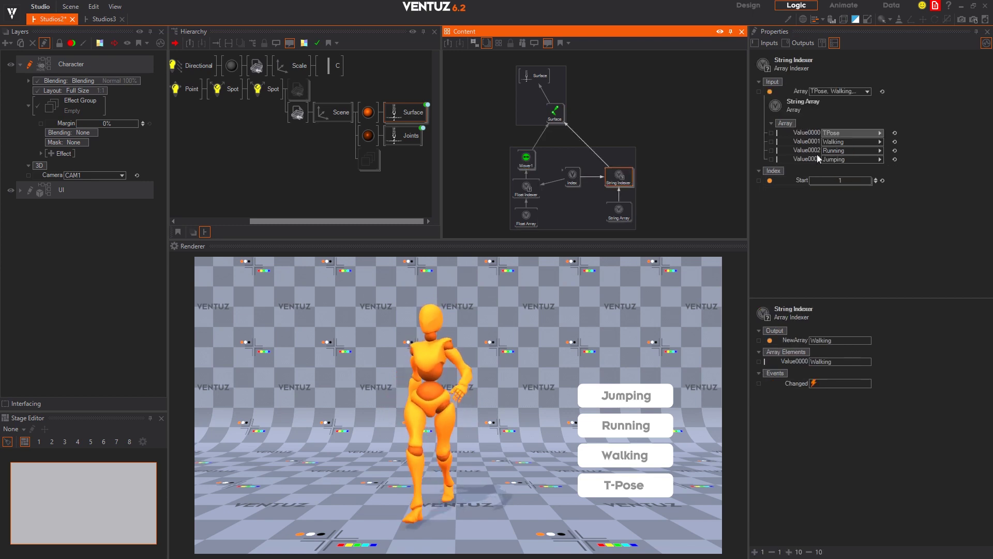
click(555, 115)
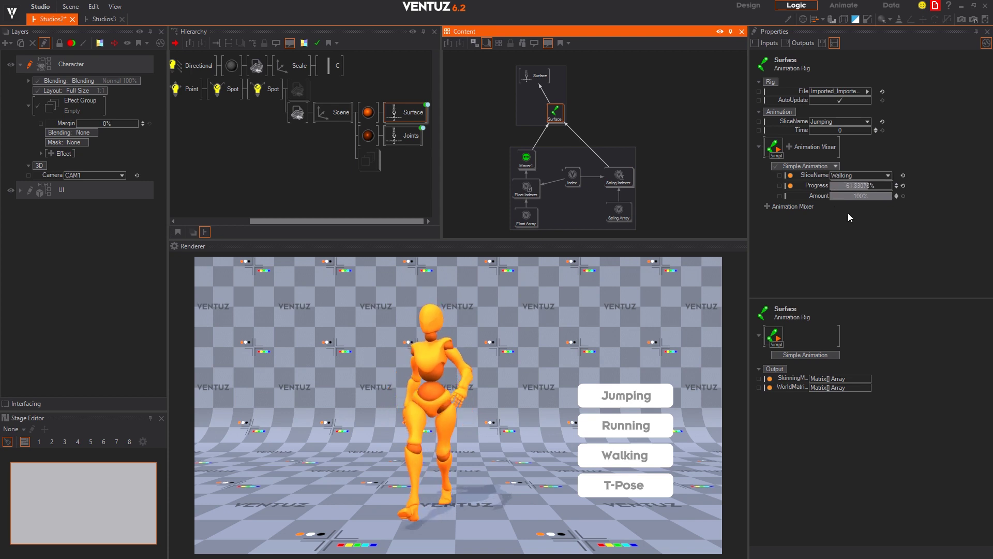
- Play the T-Pose, Walking, Running and Jumping animations in turn from the buttons
click(630, 398)
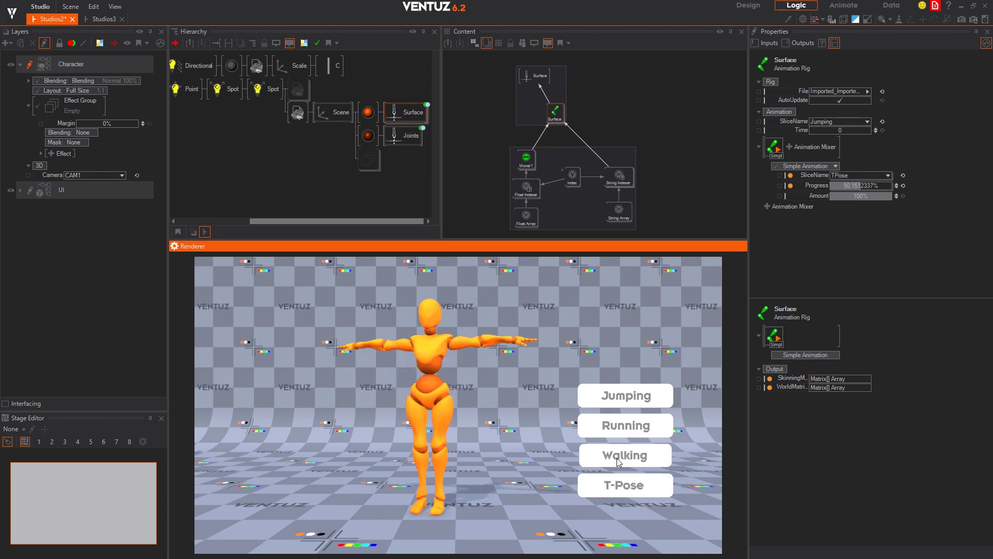
click(617, 458)
click(623, 428)
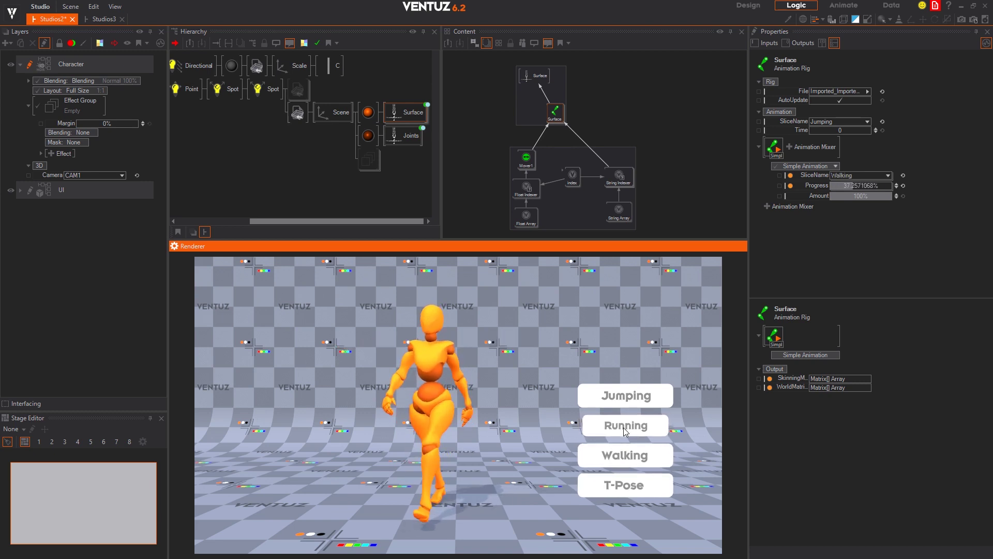
click(625, 400)
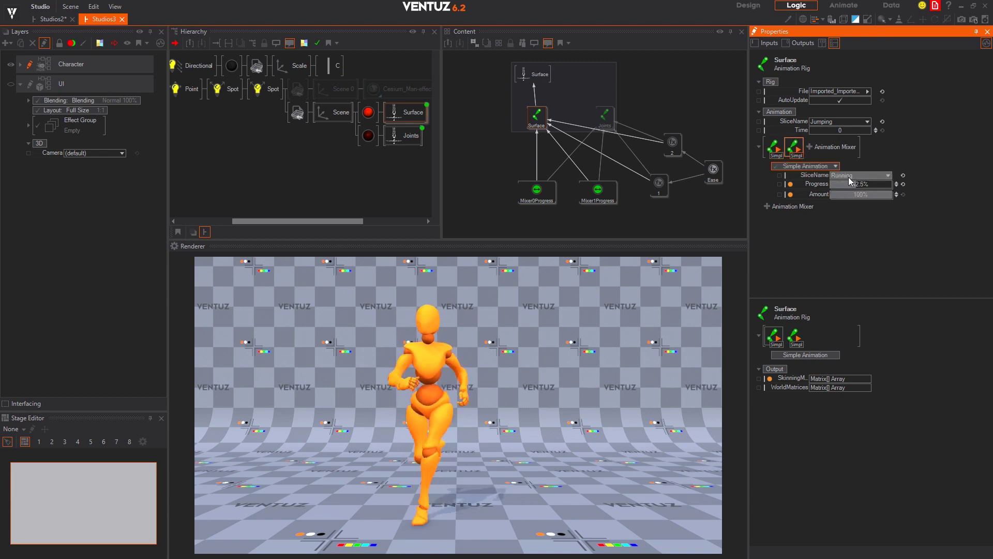
- Turn the Ease node's UseTarget2 off and back on, checking the Surface mixer blends
click(714, 176)
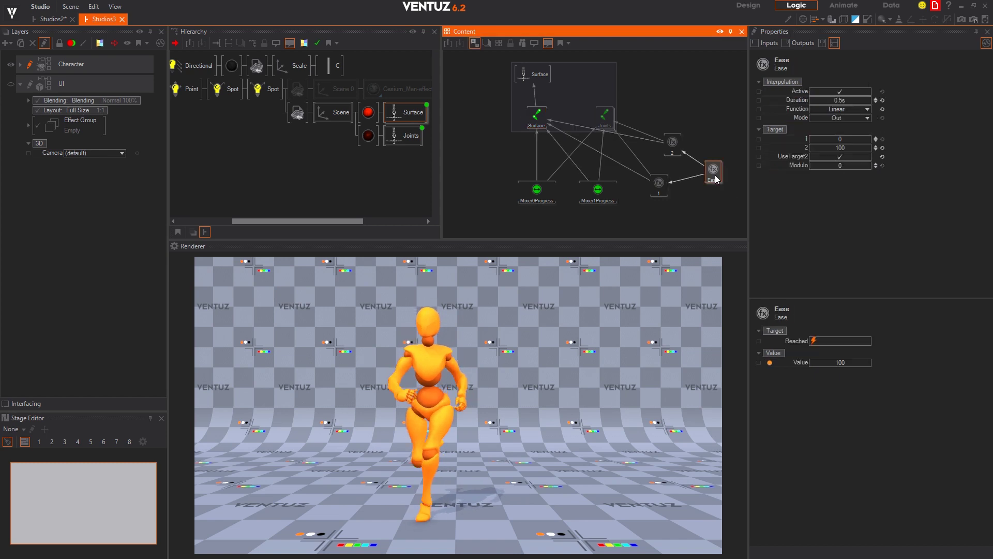
click(840, 159)
click(536, 116)
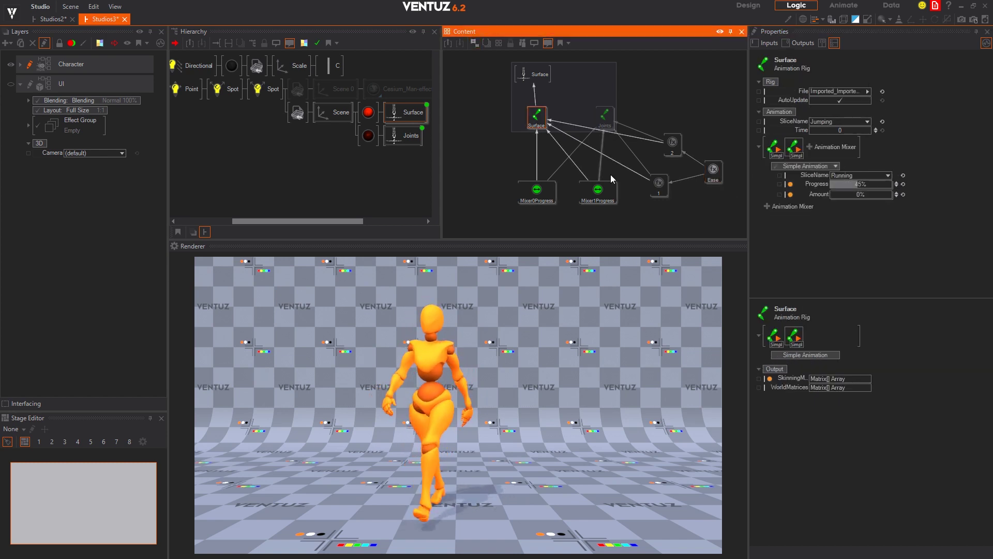
click(711, 174)
click(824, 155)
click(536, 116)
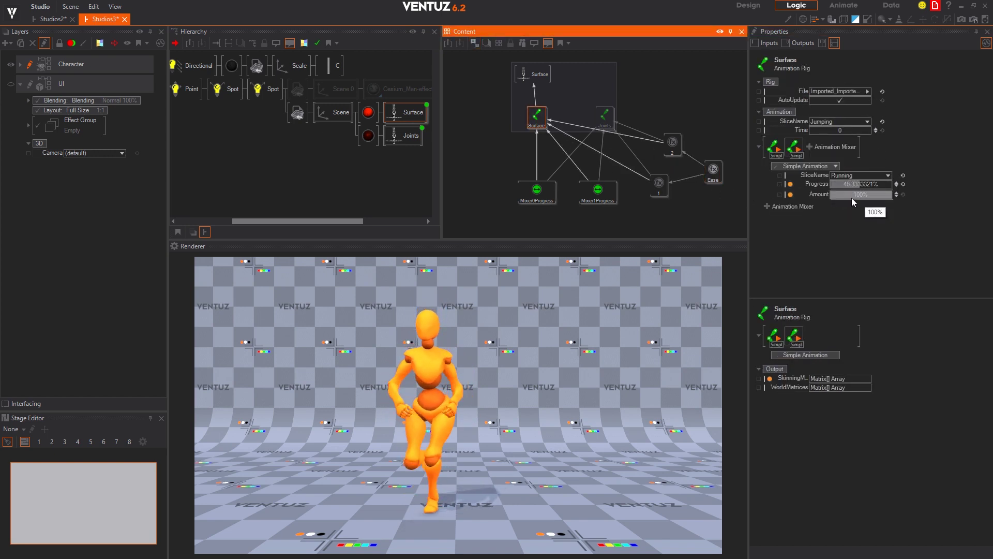
- Toggle UseTarget2 repeatedly, crossfading between mixers and ending on target value 100
click(713, 171)
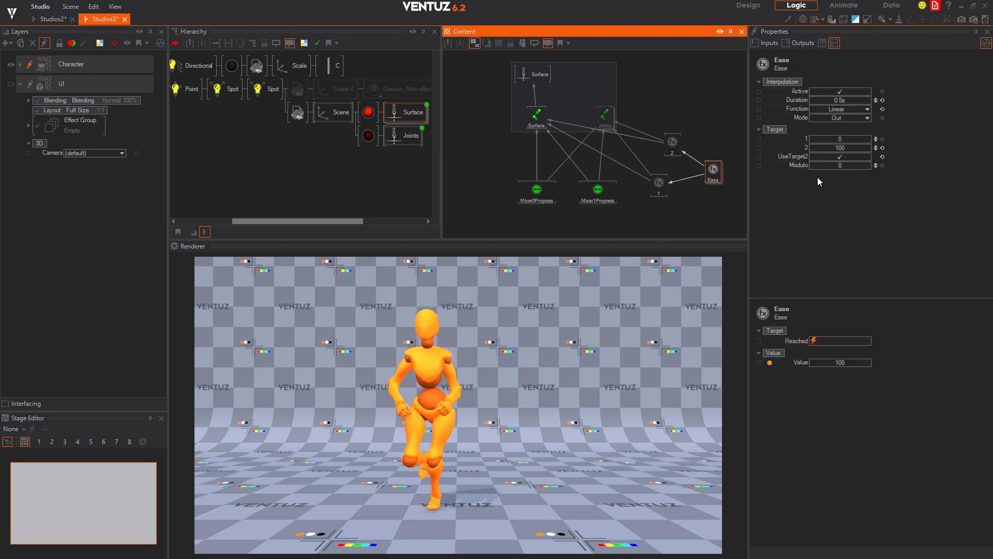
click(840, 158)
click(840, 158)
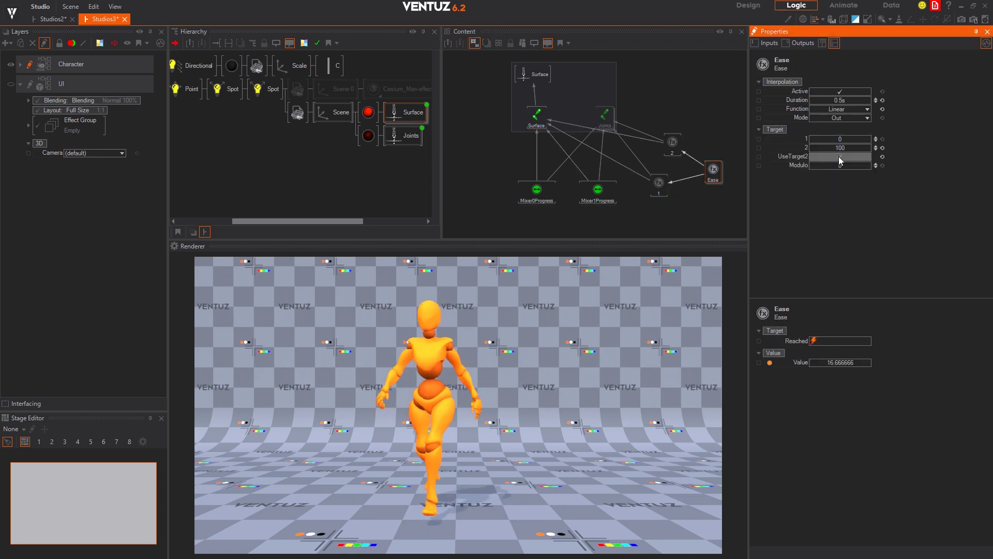
click(840, 157)
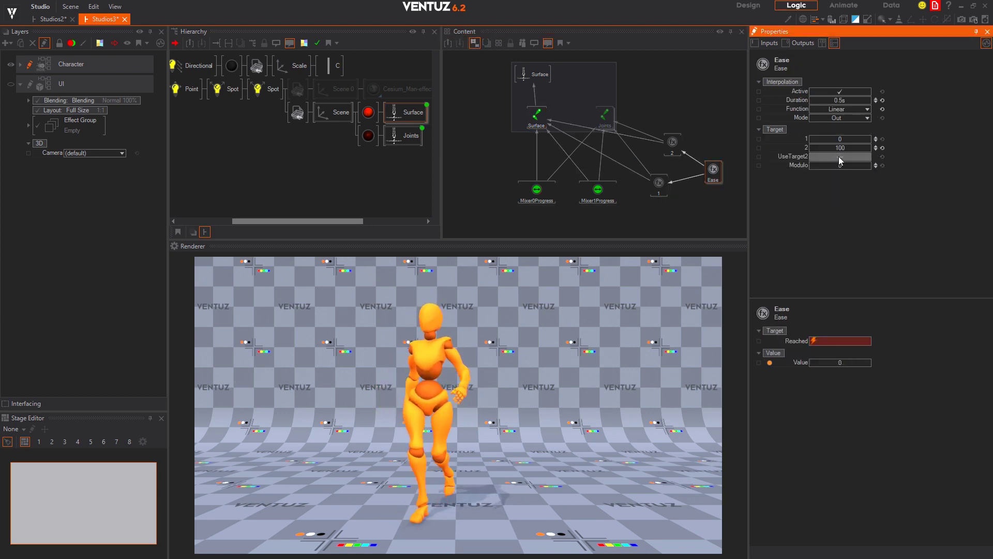
click(840, 157)
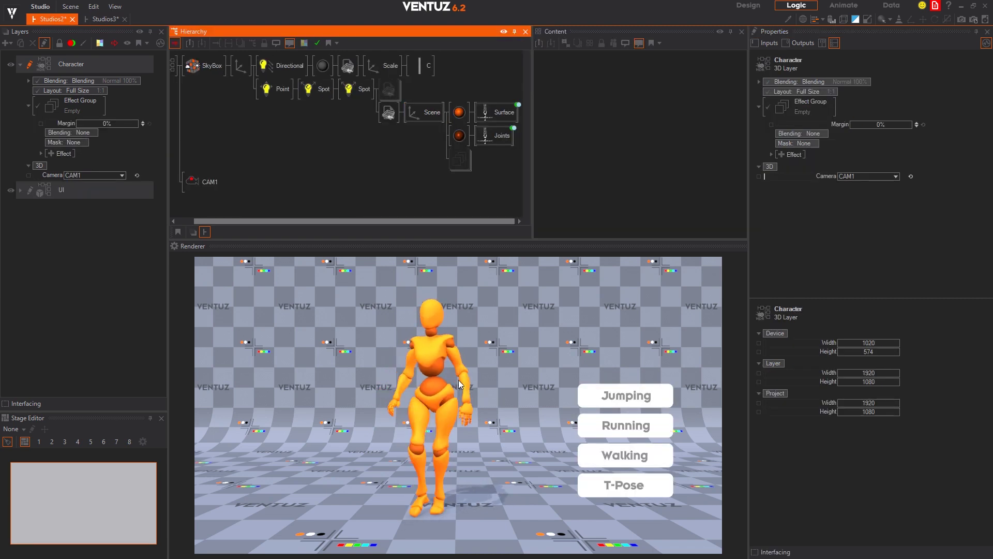
- Expand the particle group, select Particle System, and block the Surface node to show joints
click(461, 161)
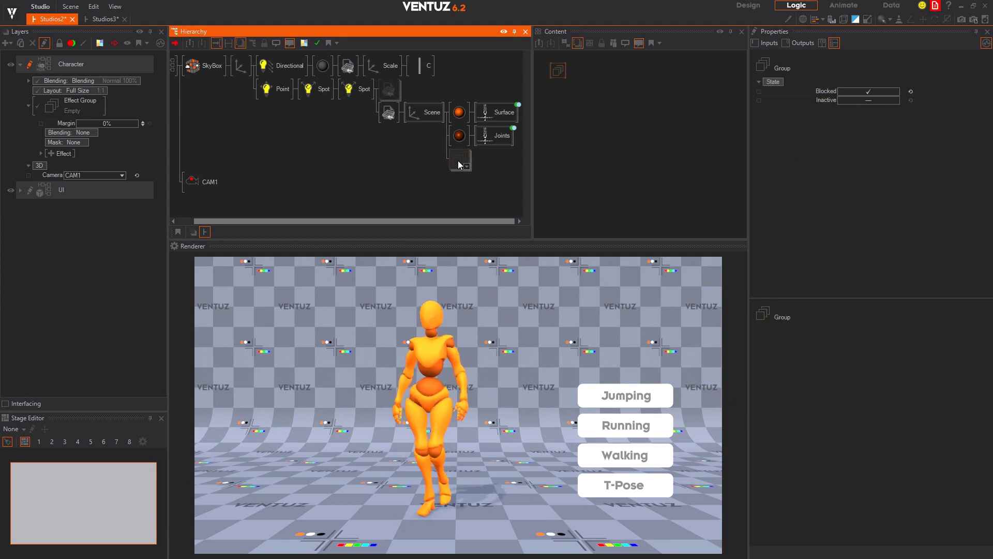
click(467, 165)
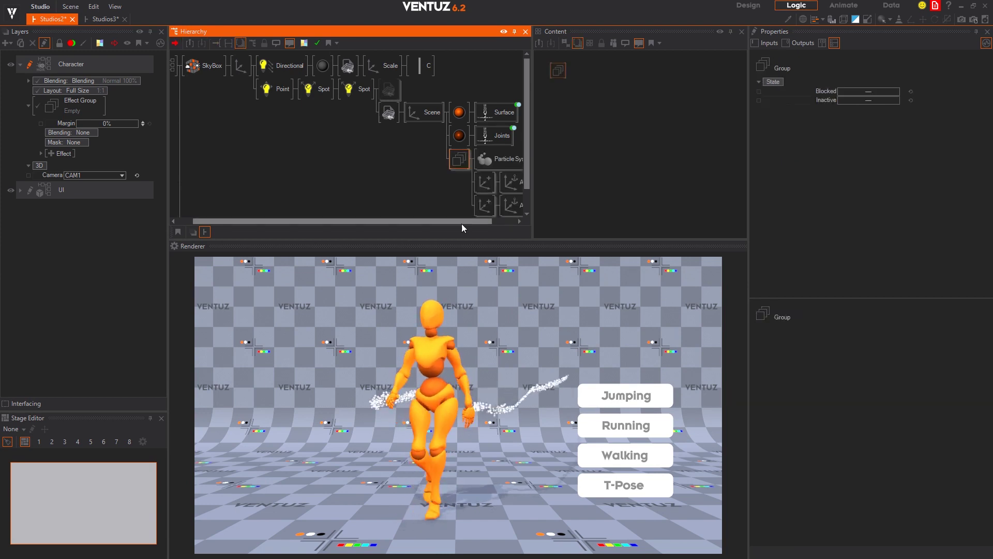
drag(462, 223, 511, 222)
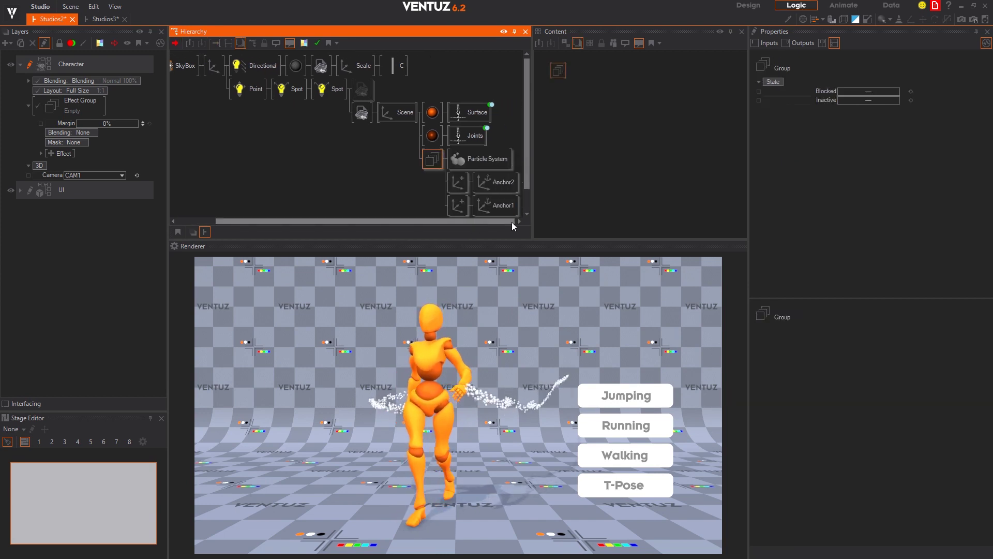
click(492, 161)
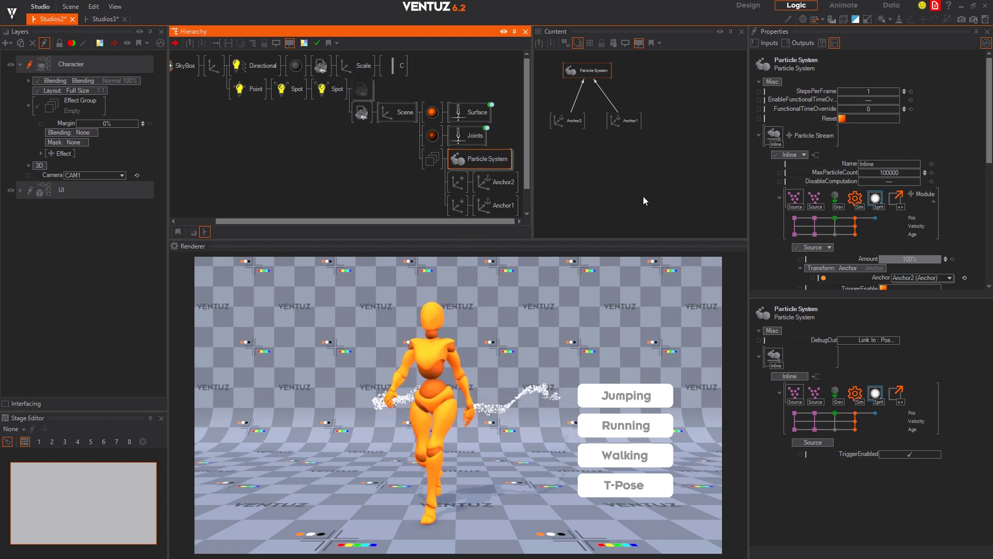
click(461, 115)
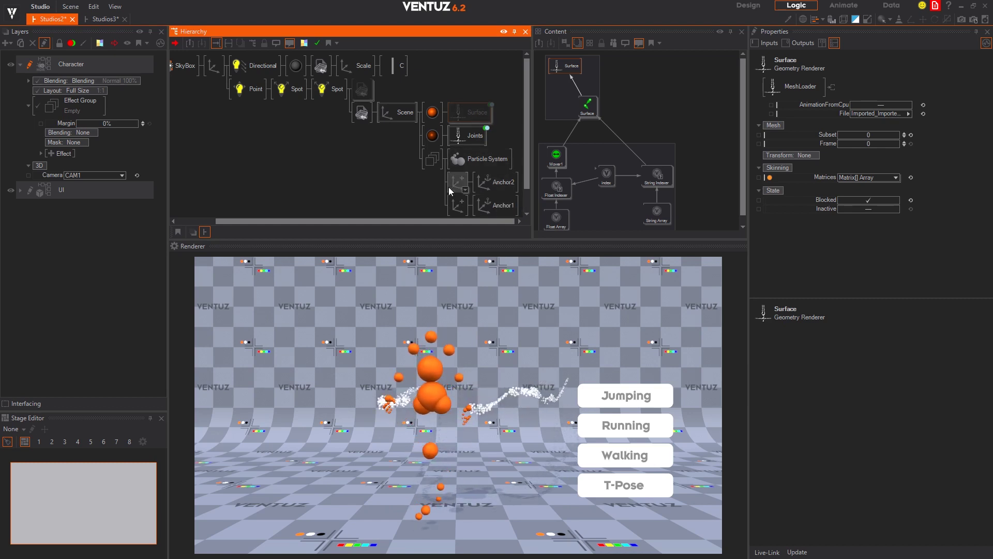
- Inspect the anchor's joint transform logic and its Matrix Indexer
click(452, 206)
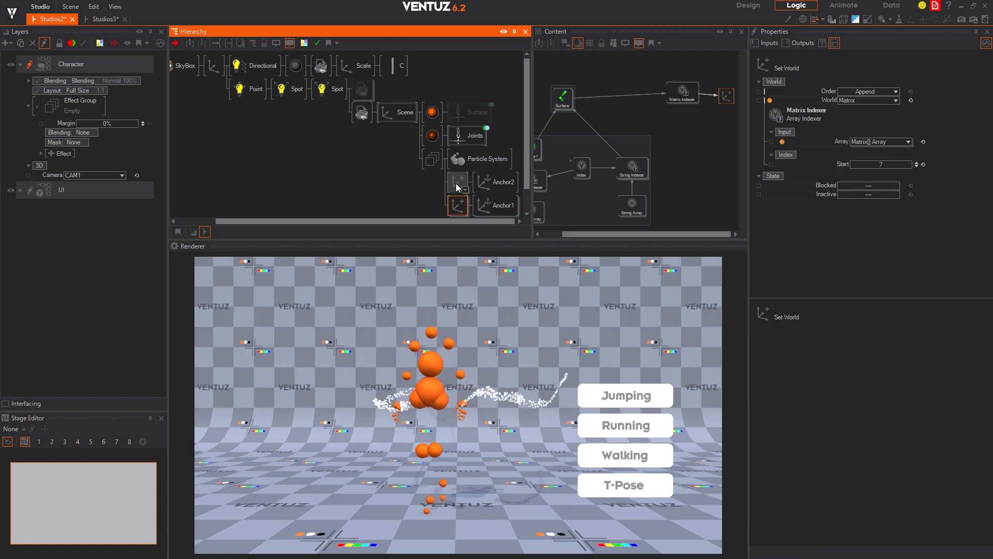
click(683, 93)
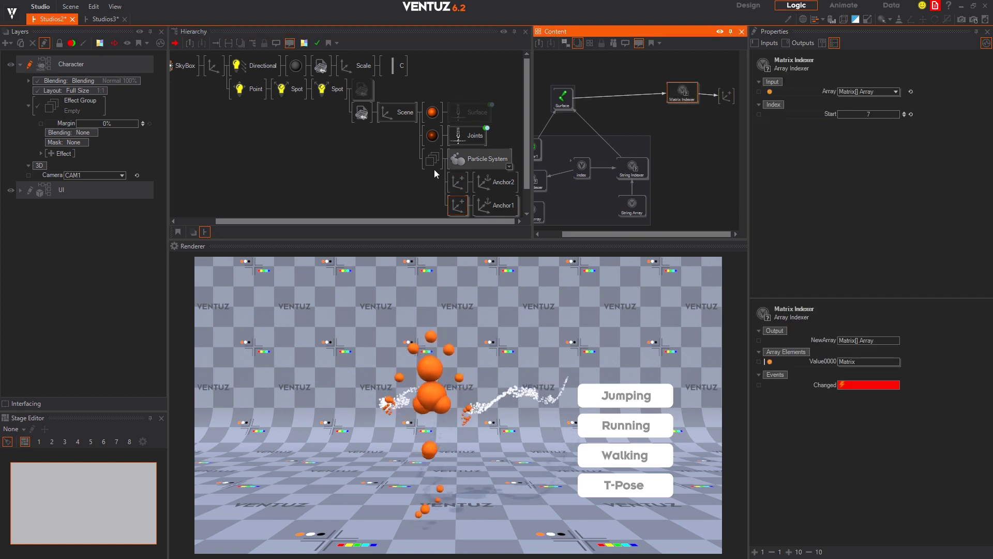
click(453, 185)
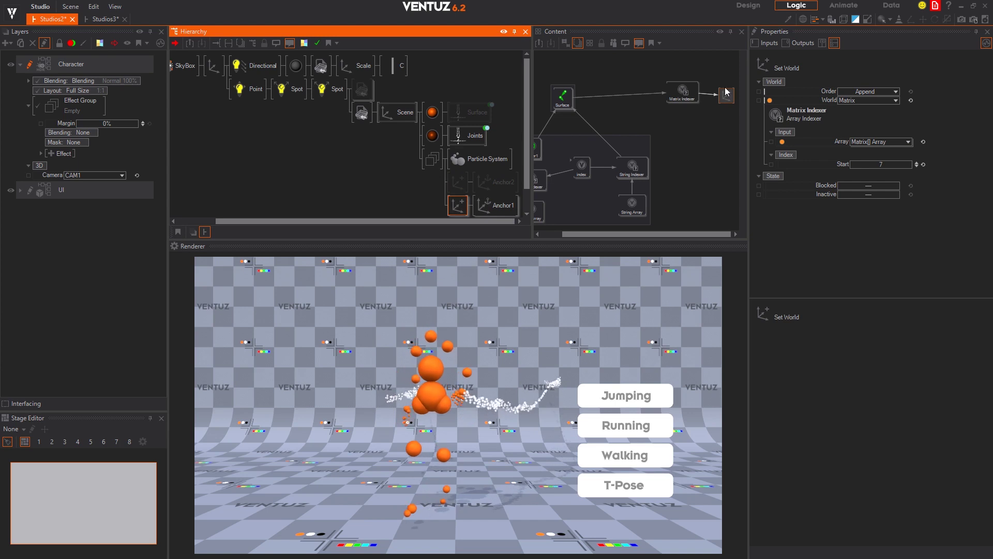
click(682, 94)
- Set the Matrix Indexer Start to 44, then restore it to 7
double_click(866, 114)
text(44)
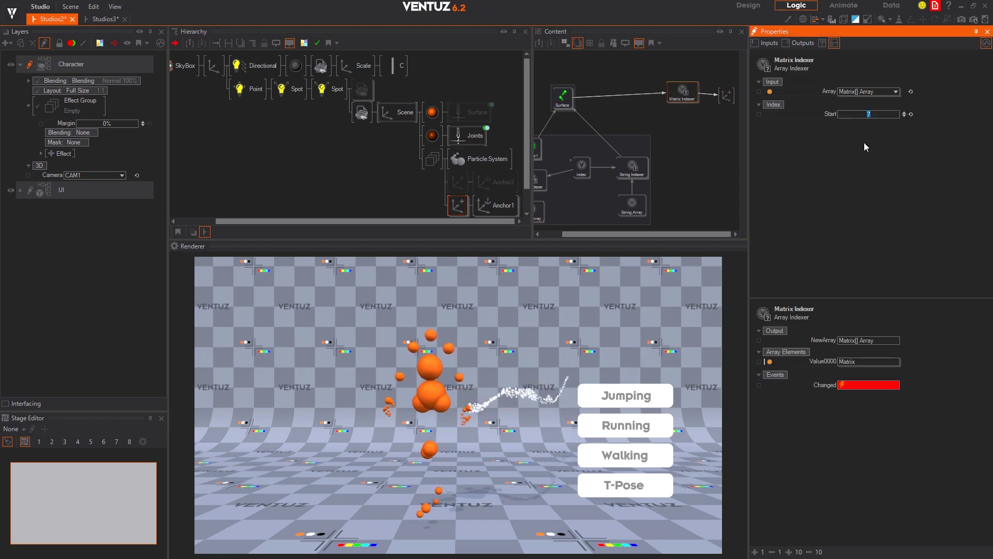
key(Return)
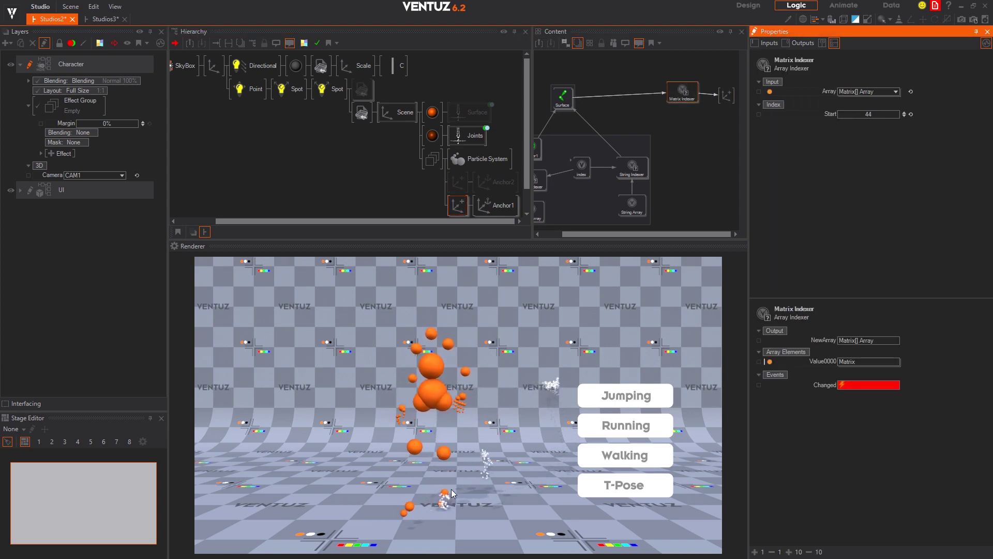
double_click(869, 114)
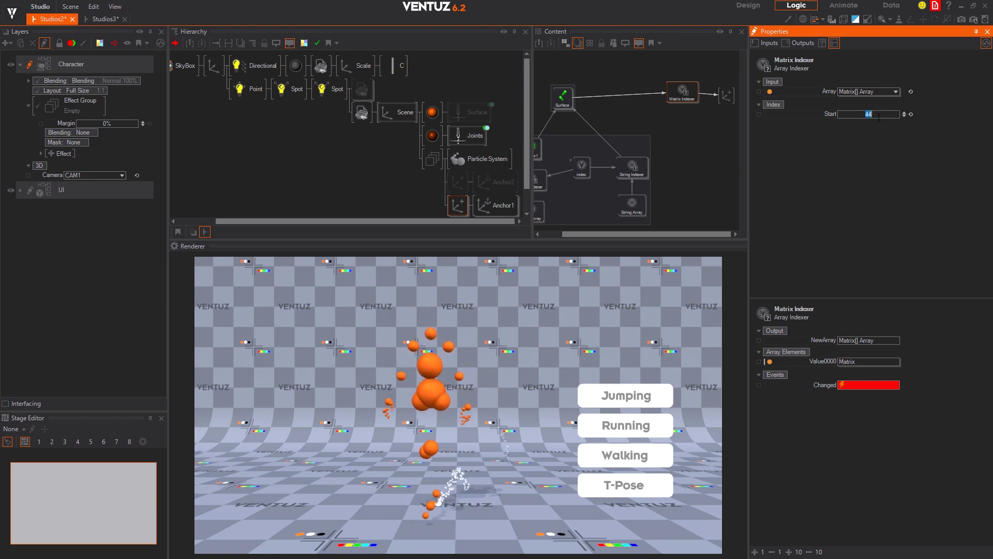
text(7)
key(Return)
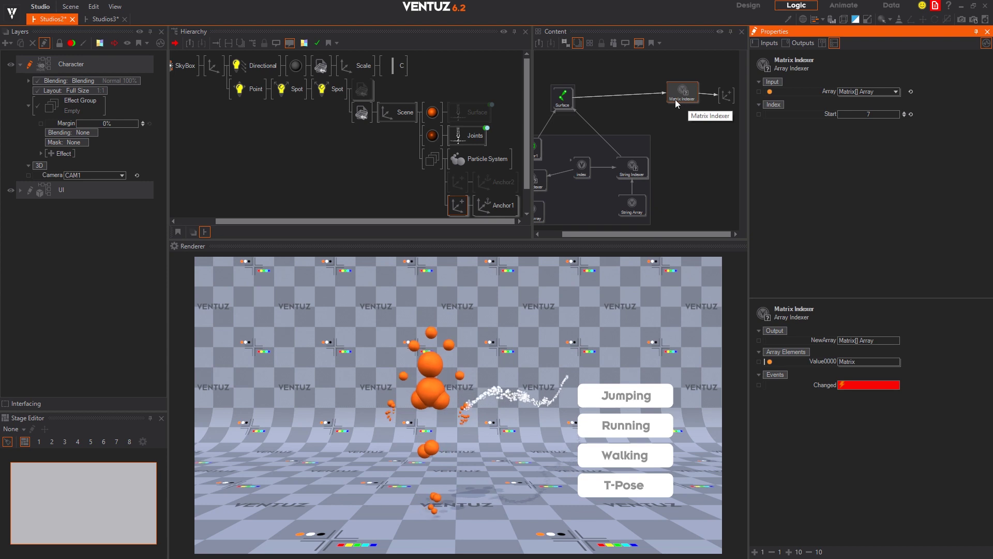
- Check the Particle System's source anchor and unblock the Surface node to show the mesh
click(727, 96)
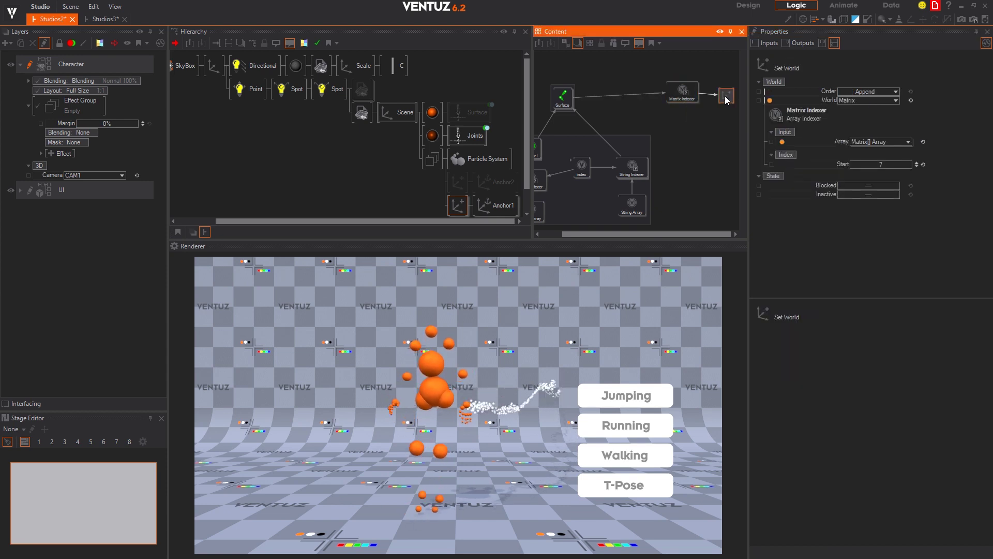
click(477, 161)
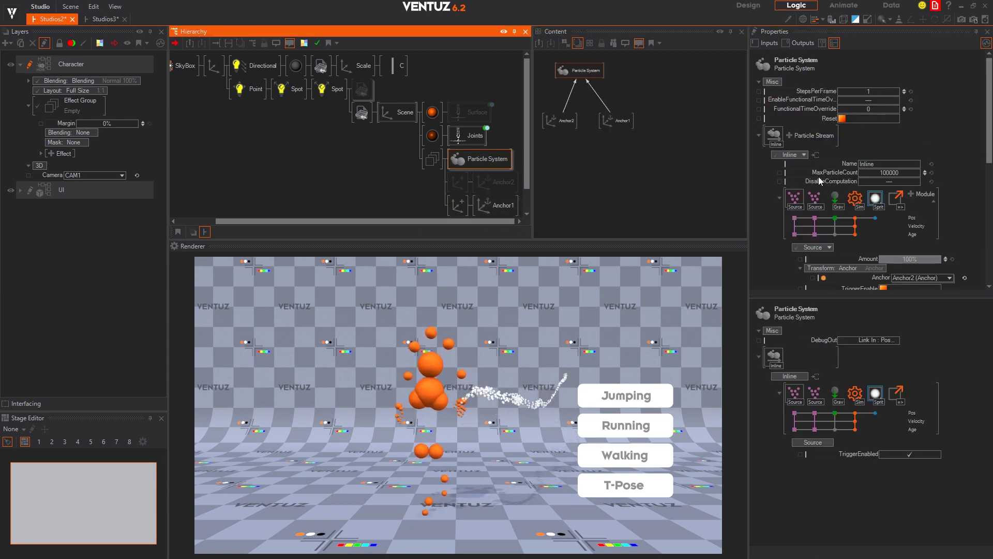
click(794, 198)
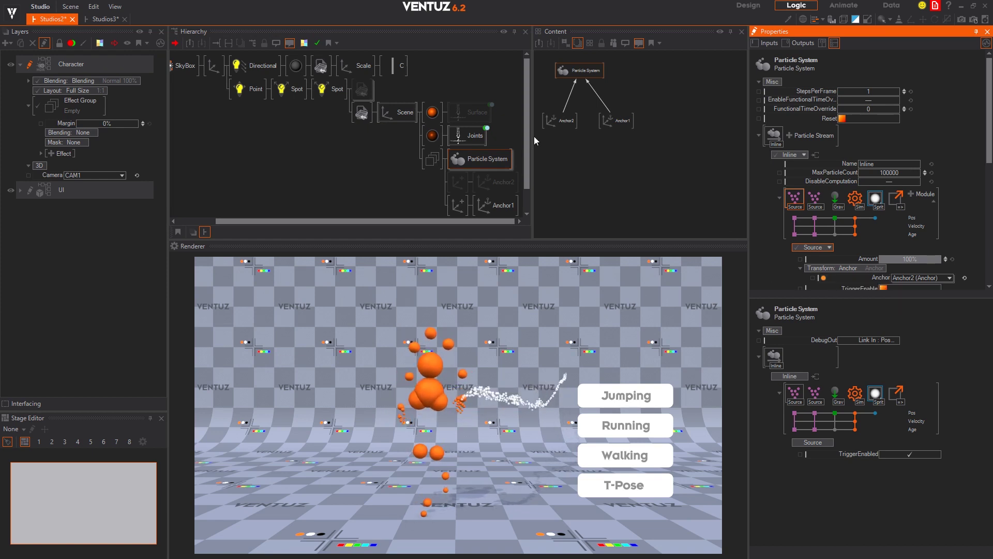
click(469, 110)
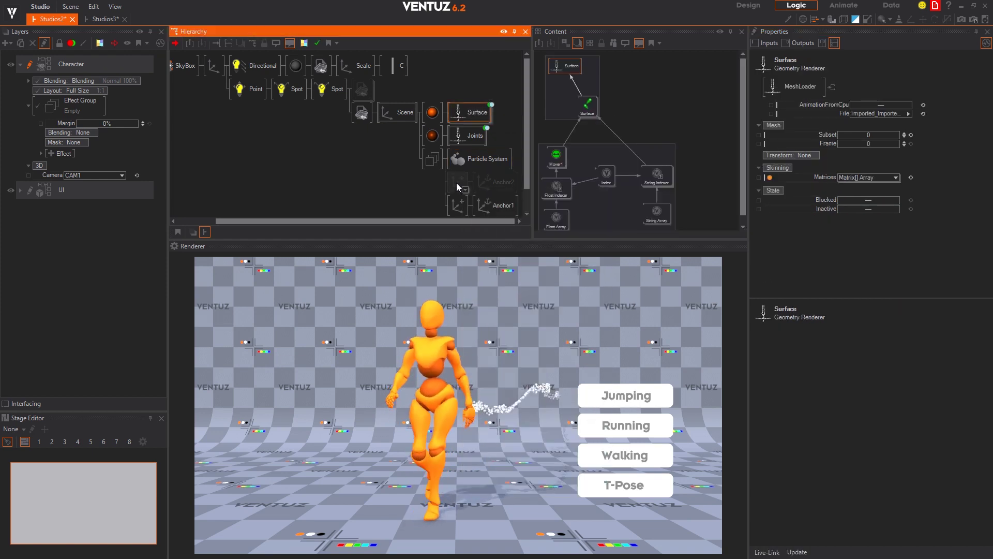
click(456, 183)
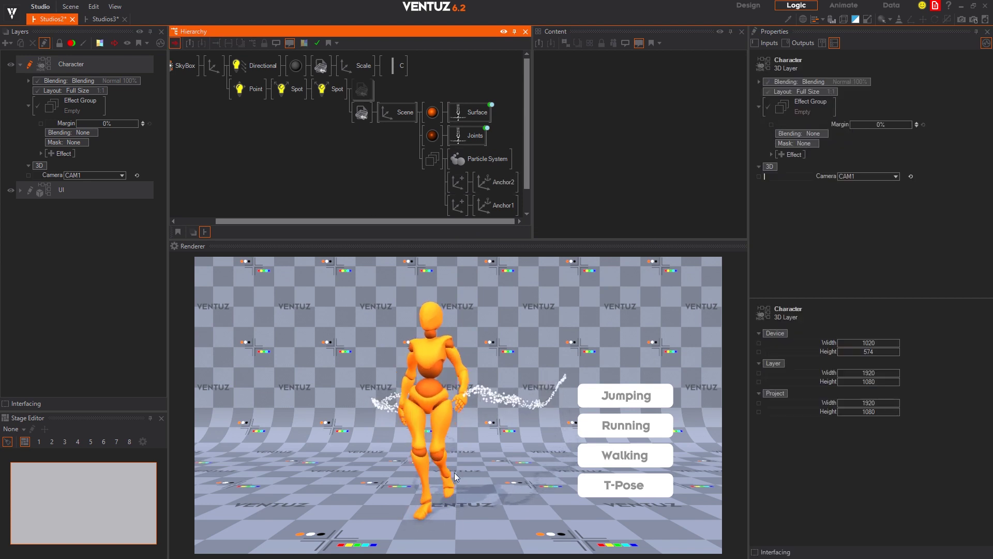
- Play the Jumping animation twice, then switch the mannequin to Running
click(583, 400)
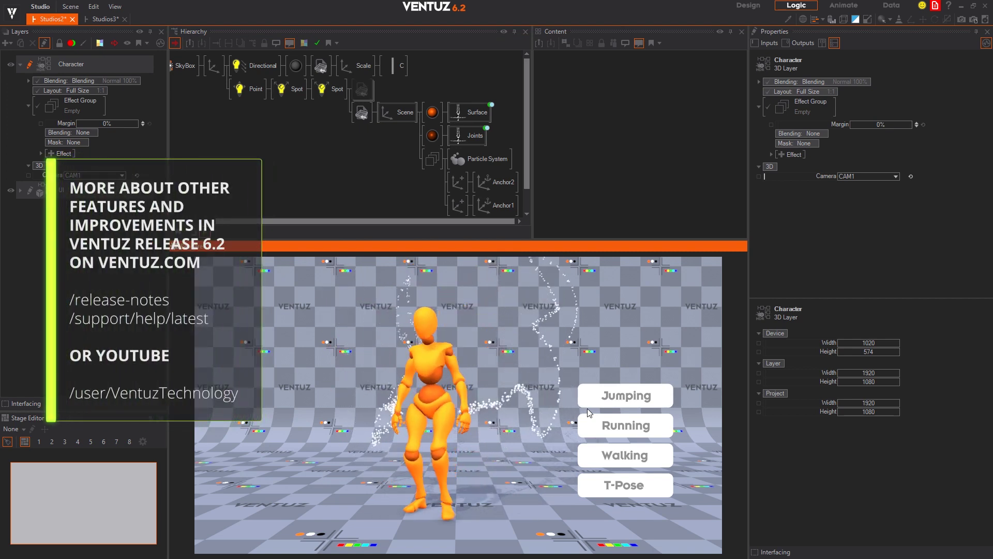
click(588, 408)
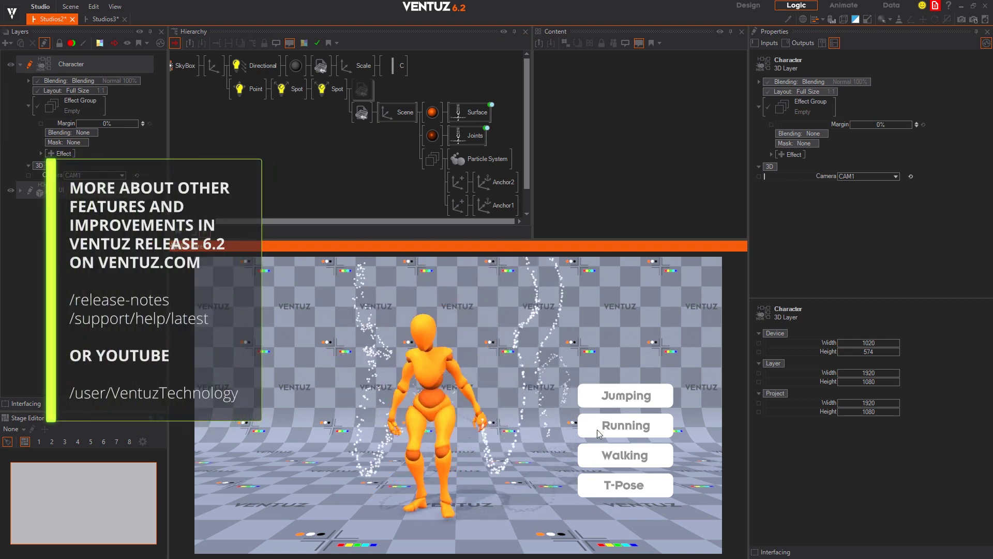
click(597, 431)
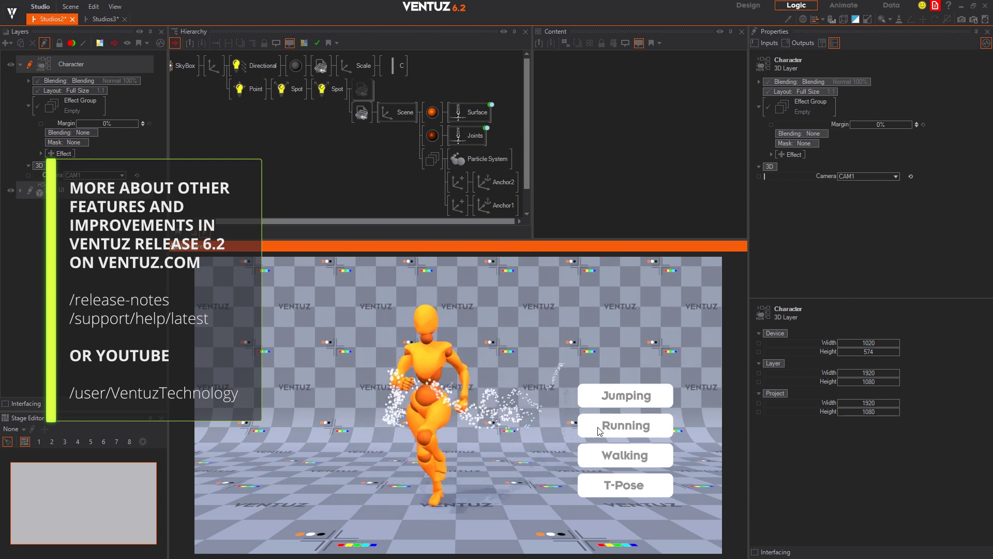